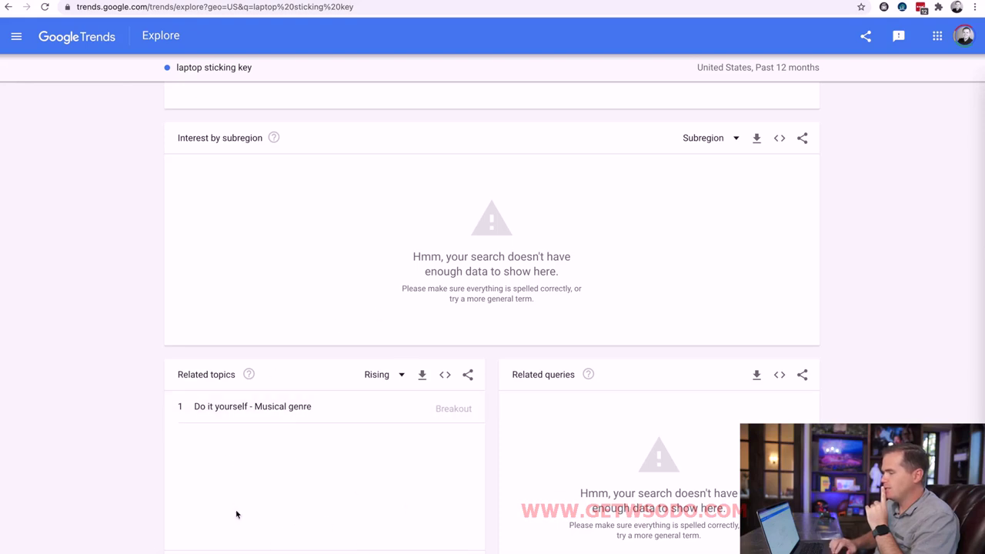
Scroll back up through the Google Trends results for 'laptop sticking key', which show too little data.
scroll(237, 515, up, 2)
Search Google Trends for 'keyboard sticking key' and review its spiky interest chart.
scroll(237, 514, up, 3)
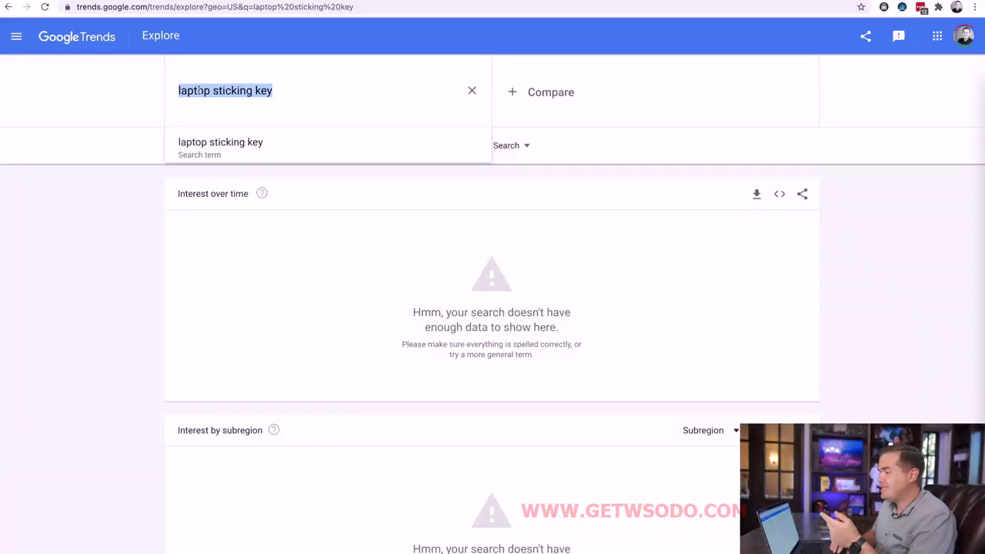
click(199, 90)
drag(210, 90, 157, 94)
text(keyboard)
key(Return)
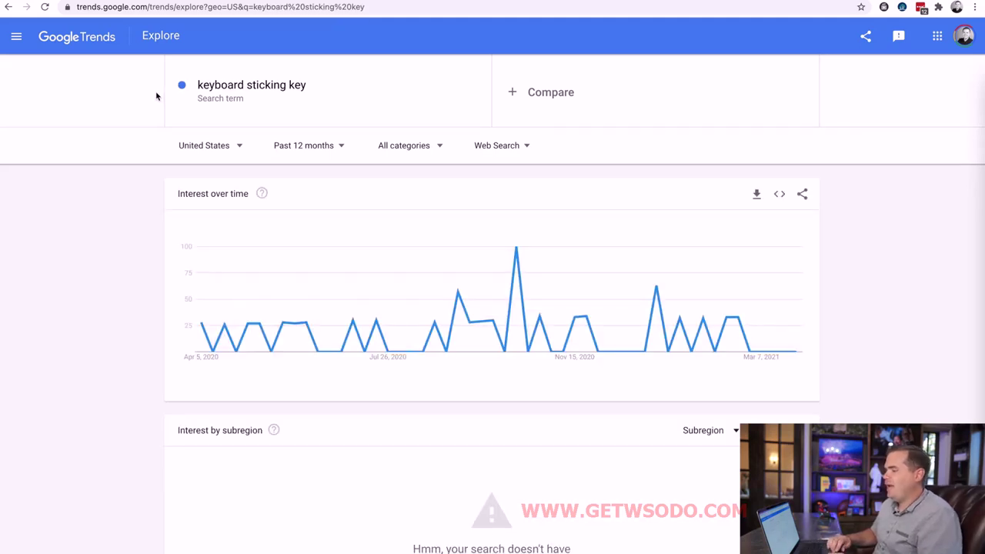
scroll(229, 254, down, 3)
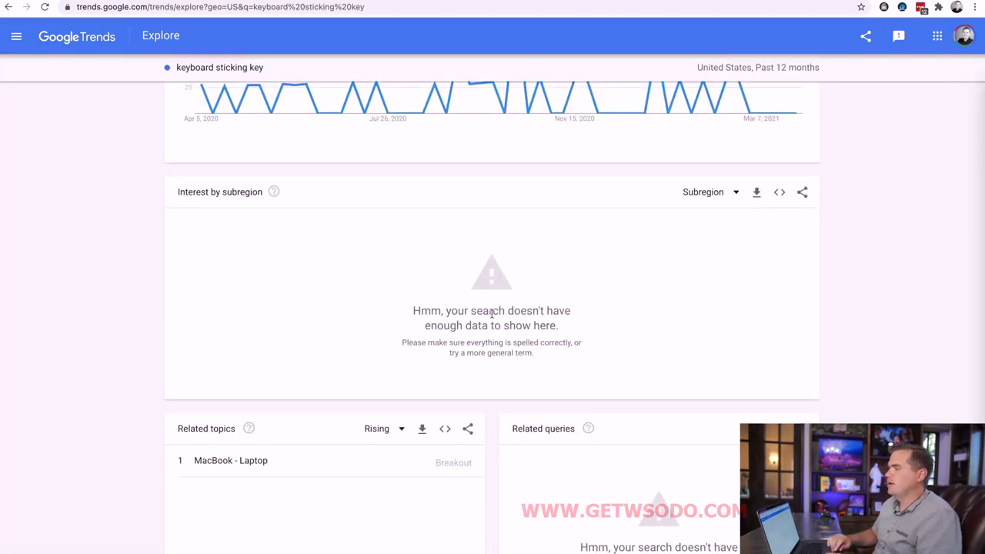
scroll(493, 324, up, 3)
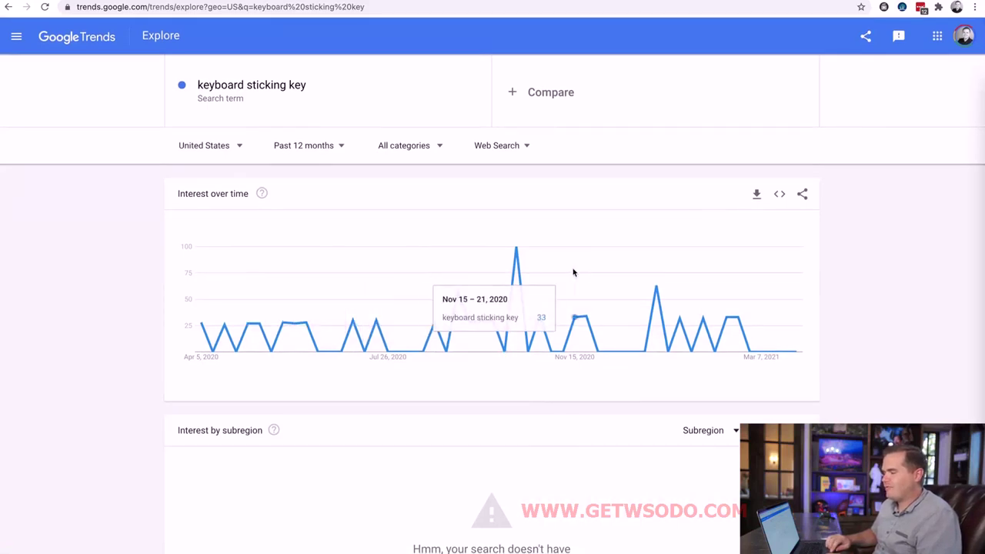
Search Google Trends for 'keyboard stuck key' and check its regional interest.
click(315, 91)
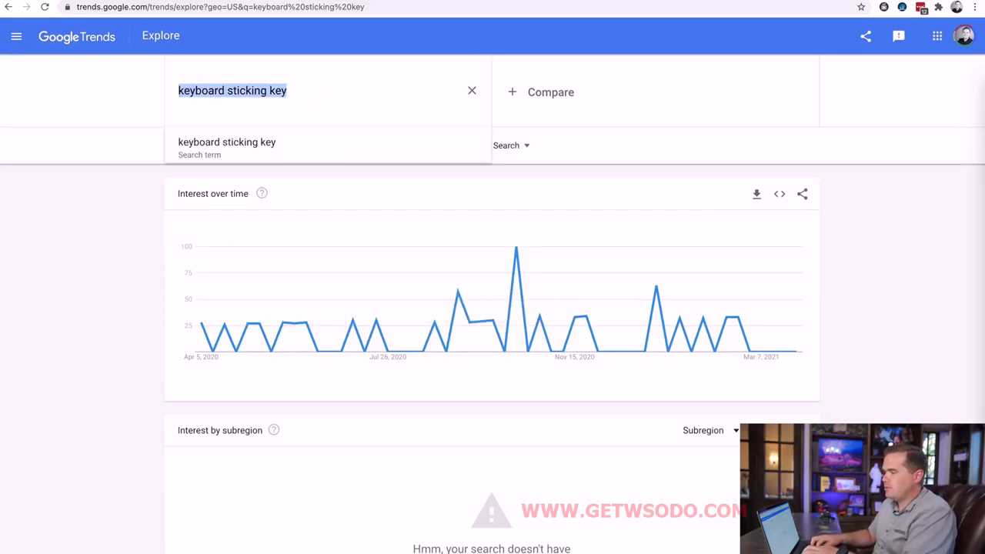
text(keyboard stuc k key)
key(Return)
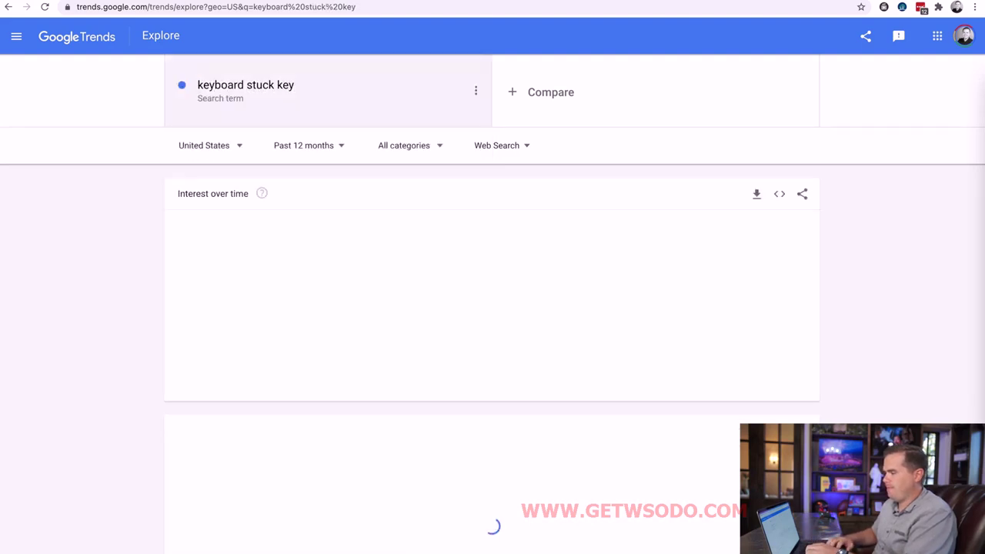
scroll(244, 279, down, 5)
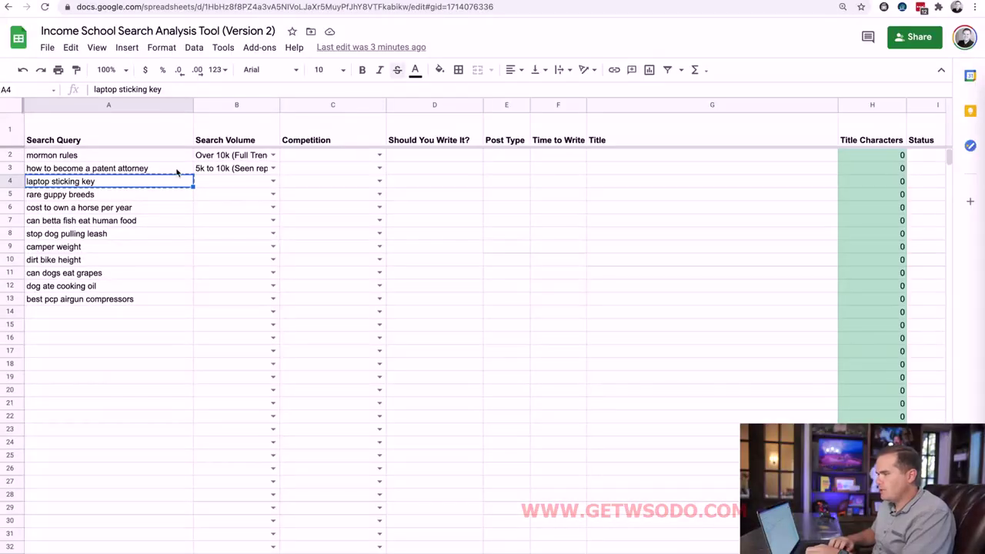
Rate laptop sticking key's Search Volume as Over 10k (Full Trends data or base query).
click(274, 181)
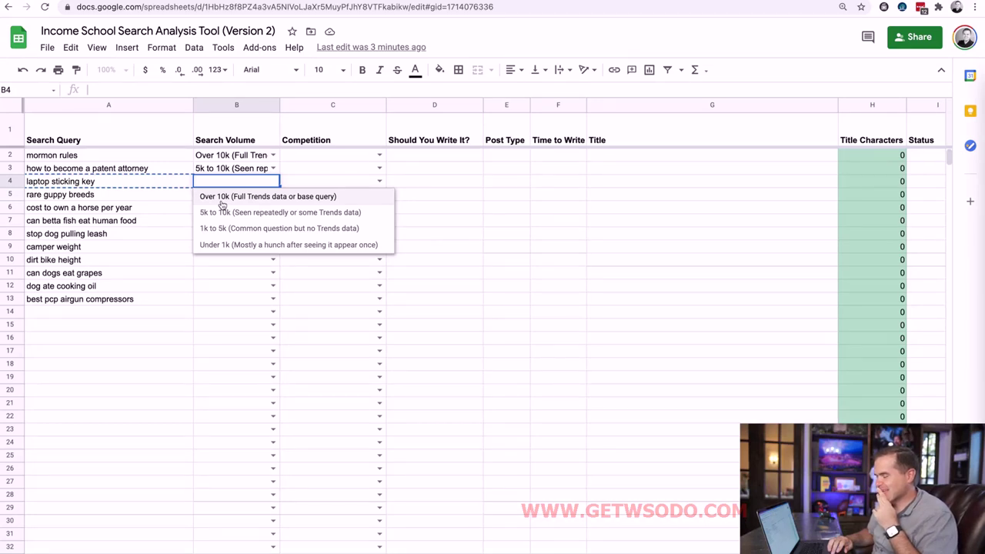
click(223, 199)
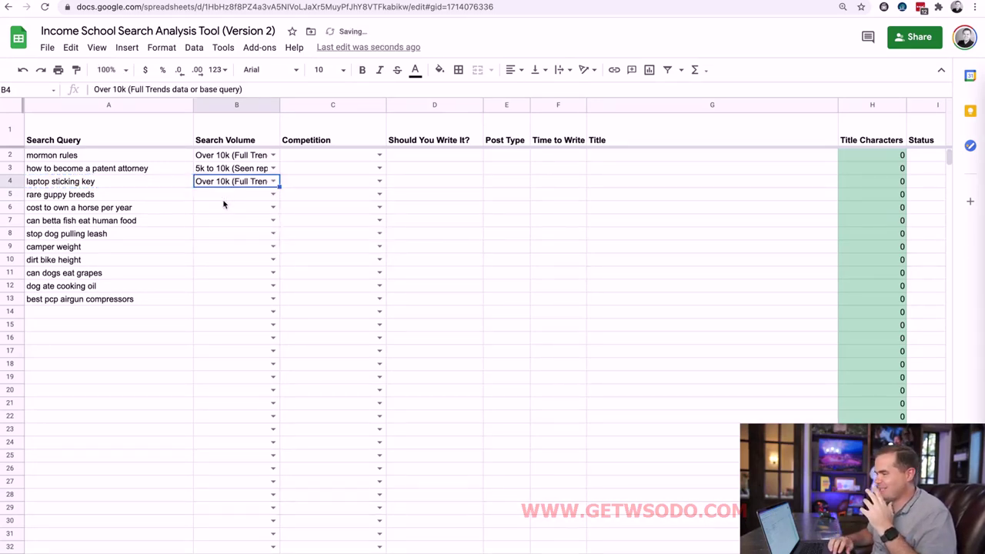
click(225, 197)
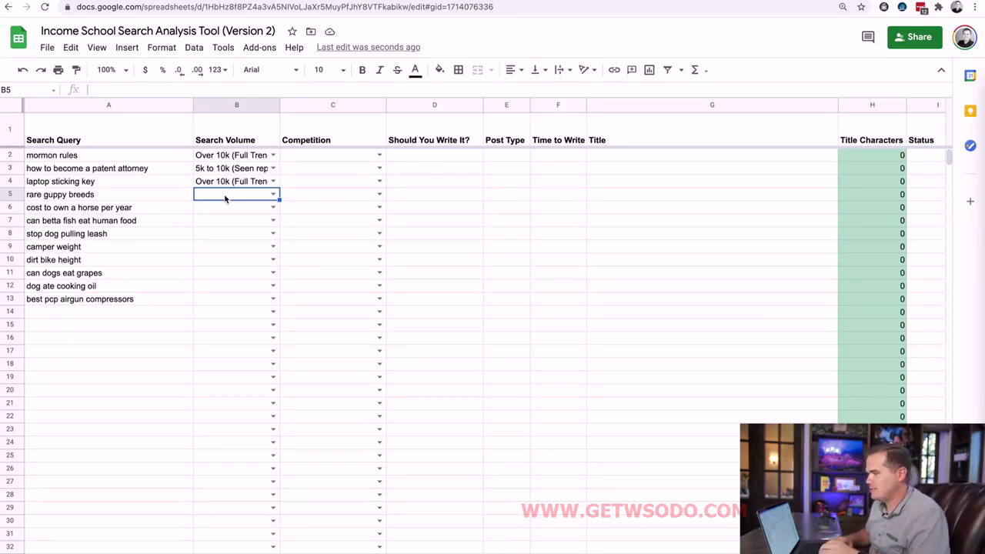
Copy the 'rare guppy breeds' query from A5 and return to Google Trends.
click(121, 194)
key(ctrl+c)
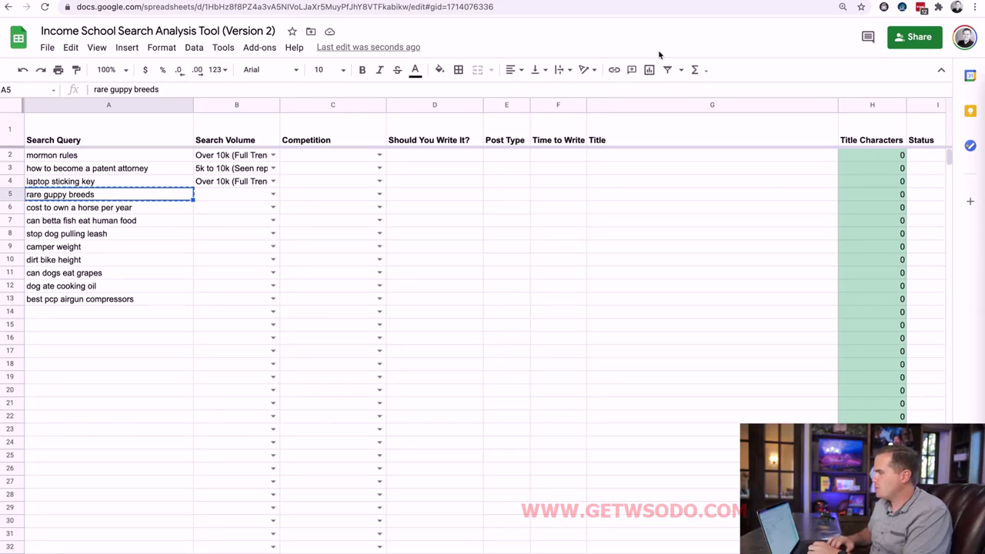
key(ctrl+Tab)
Search Google Trends for 'rare guppy breeds', which returns not enough data.
click(242, 81)
key(ctrl+v)
key(Return)
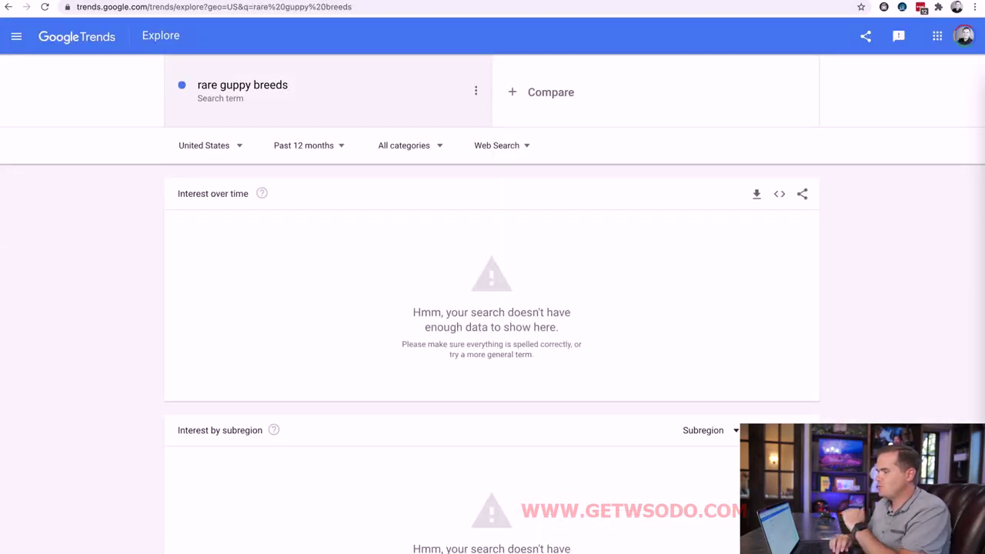
scroll(194, 341, down, 4)
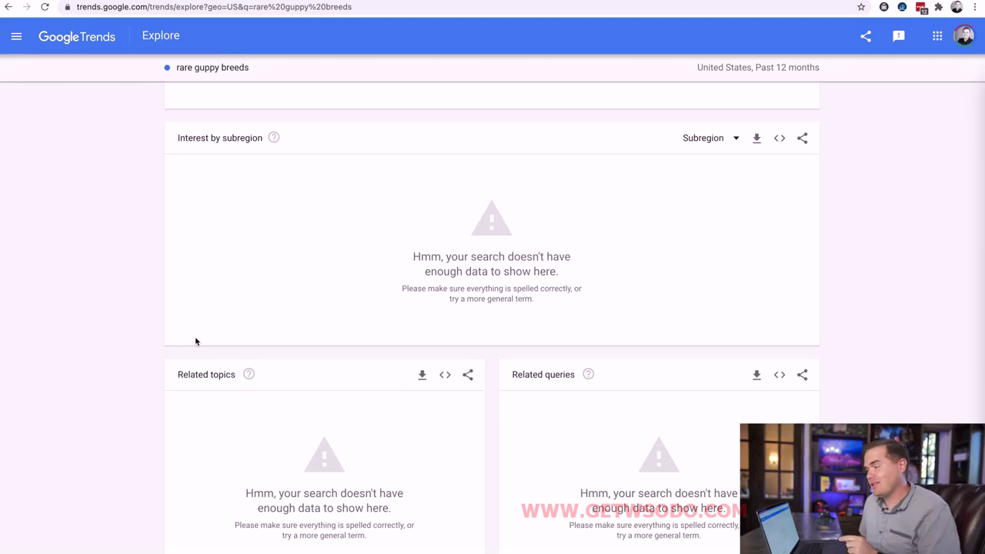
scroll(196, 342, up, 5)
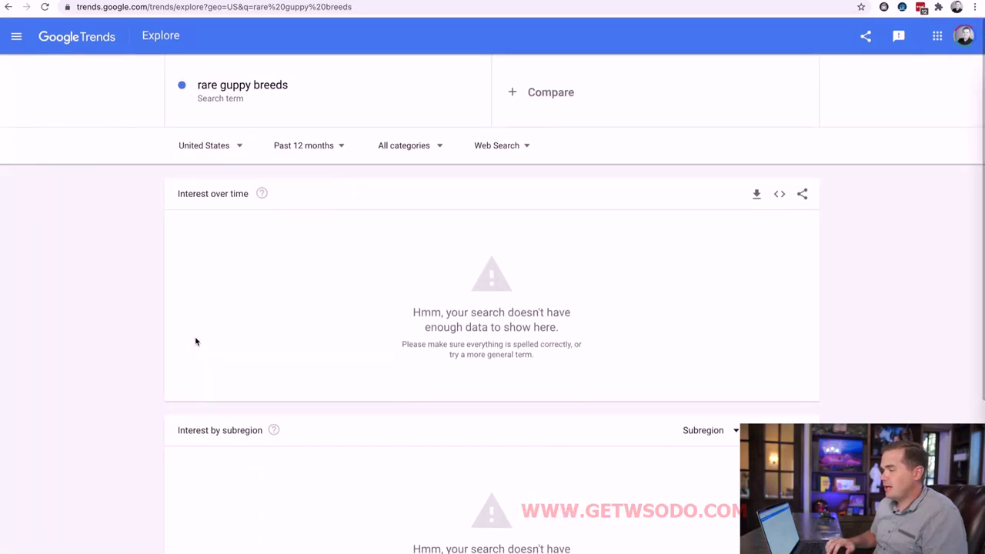
Drop 'rare' and search Trends for 'guppy breeds' to view its sparse chart.
click(219, 86)
click(203, 90)
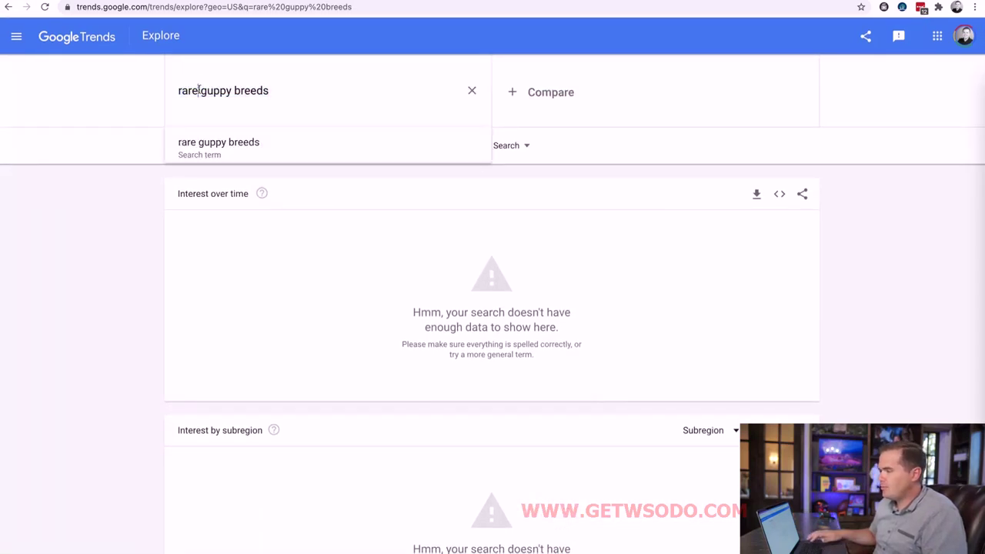
key(BackSpace)
key(BackSpace)
key(BackSpace)
key(BackSpace)
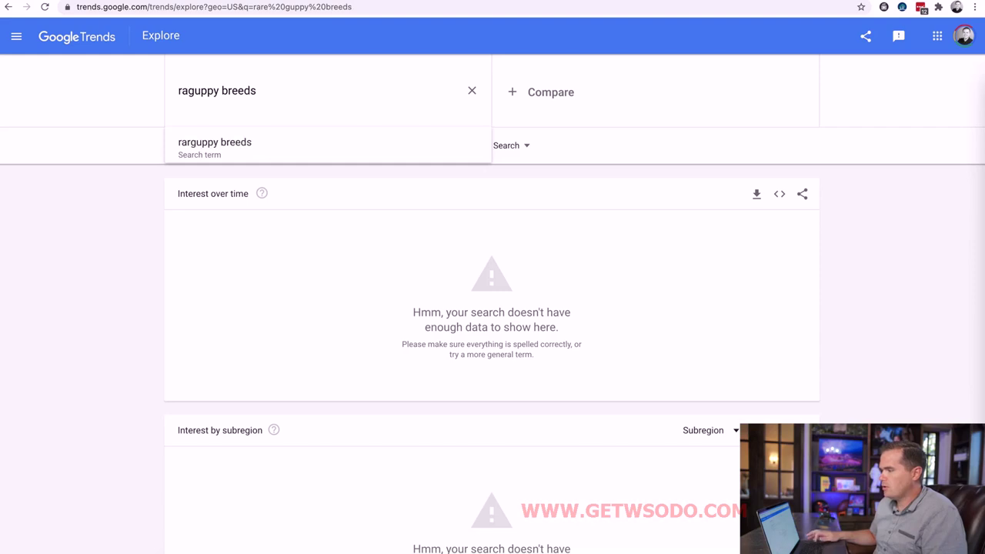
key(Return)
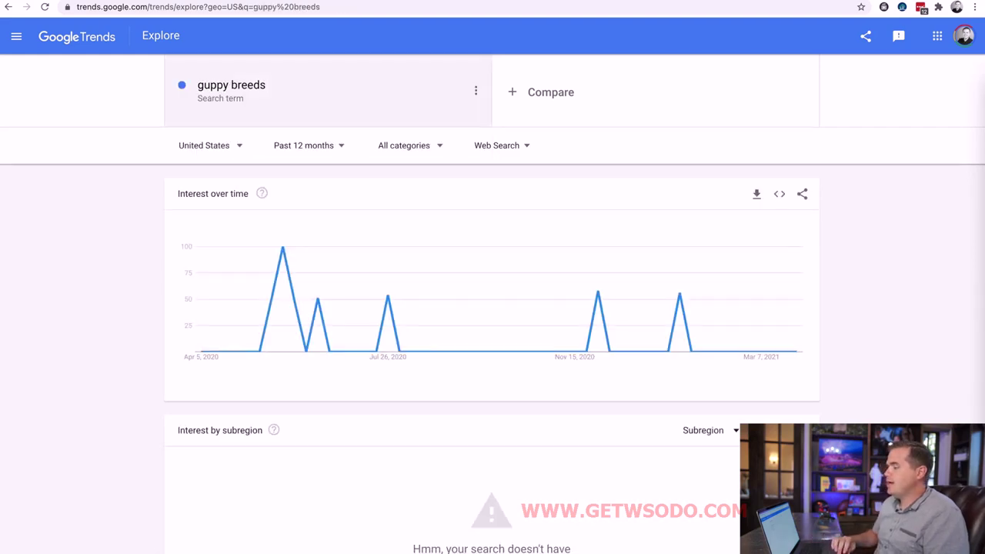
scroll(39, 366, down, 3)
scroll(37, 372, up, 4)
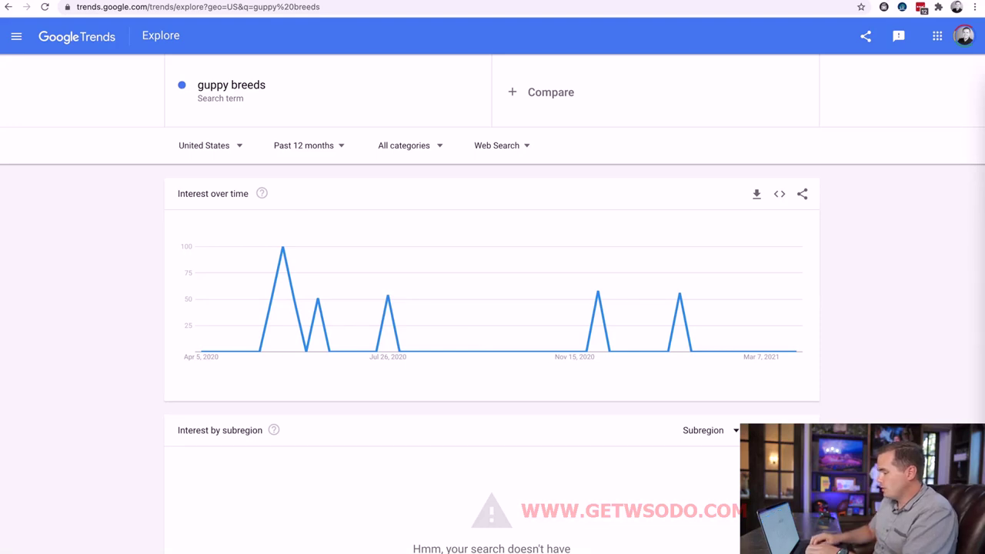
key(ctrl+t)
Google 'guppy breeds' to review popular varieties, then return to the spreadsheet.
text(guppy breeds)
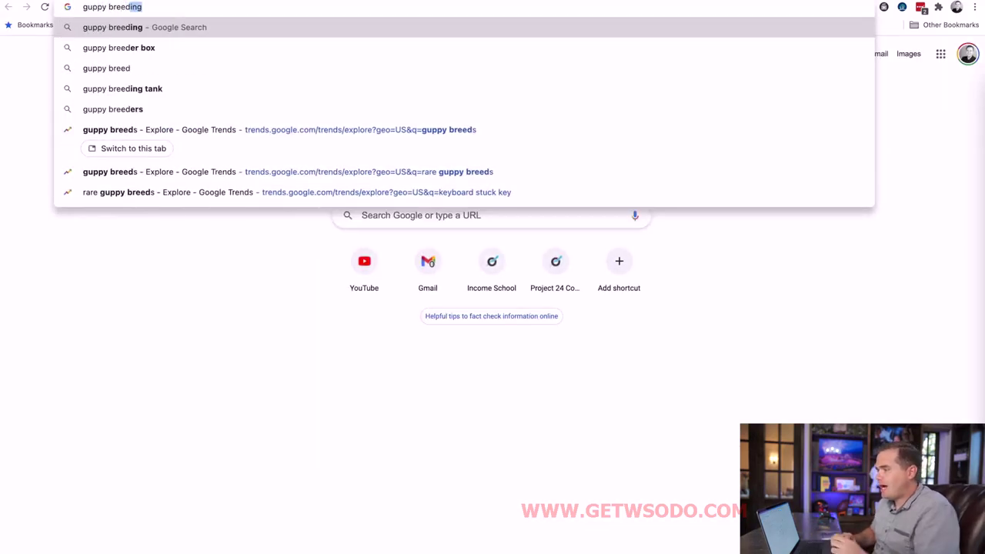
key(Return)
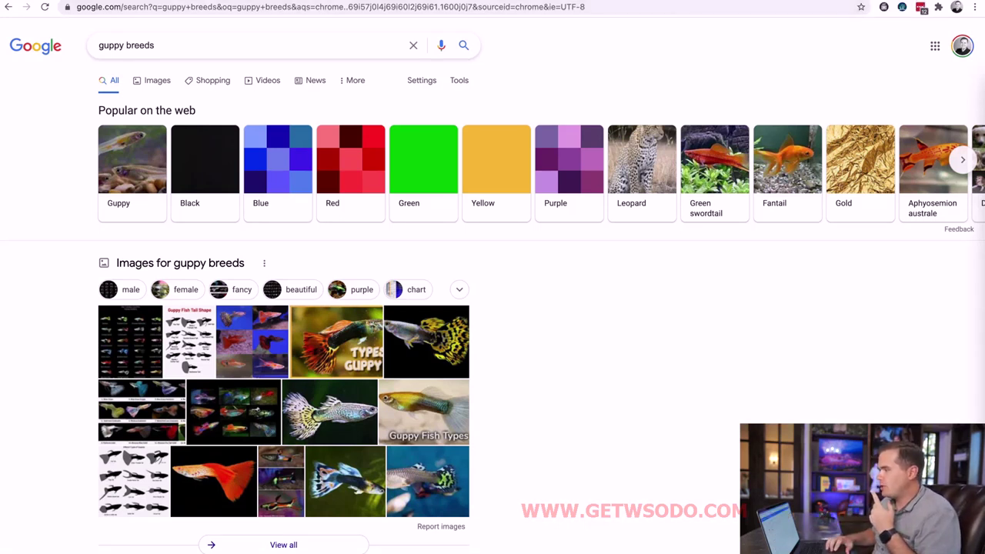
key(ctrl+Tab)
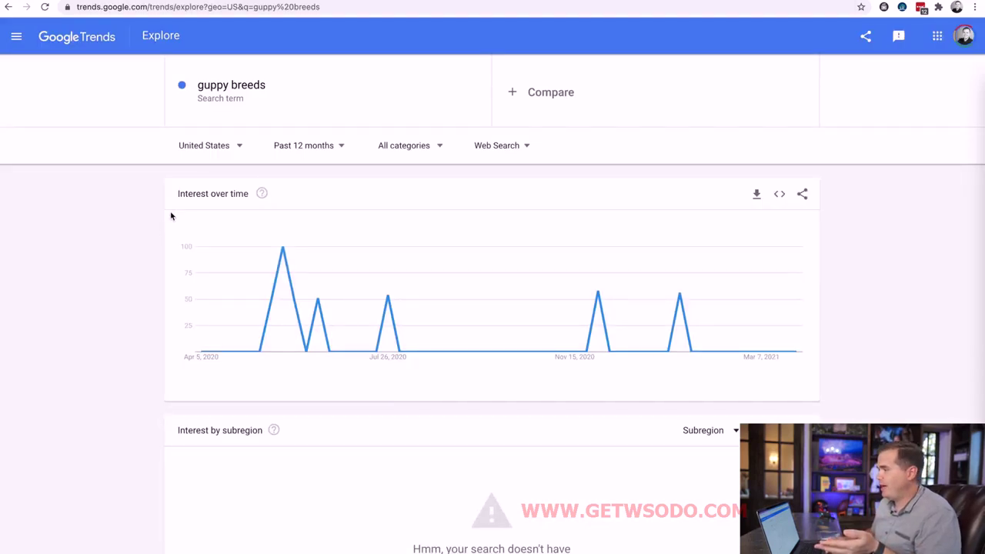
key(ctrl+Tab)
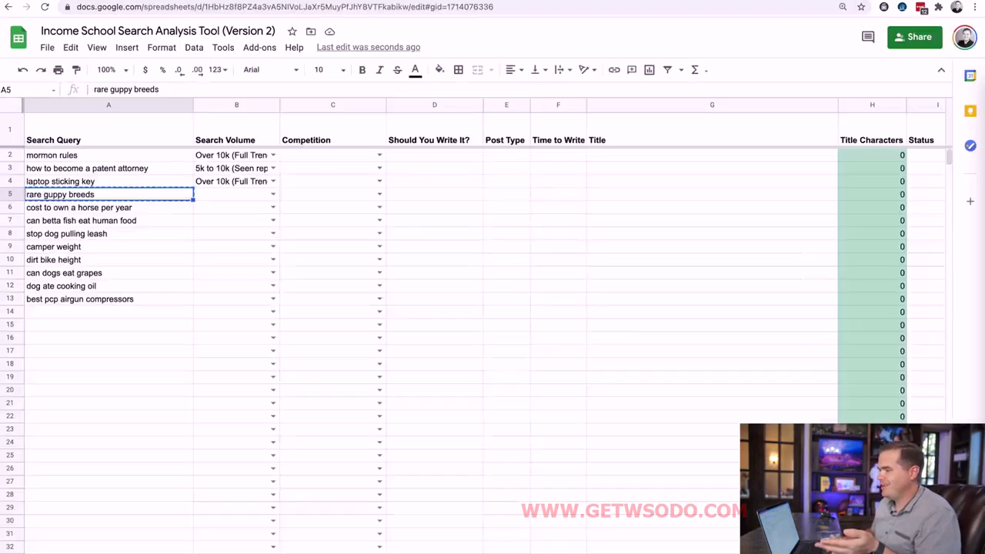
Rate rare guppy breeds 1k to 5k (Common question but no Trends data) and select the horse-cost query.
click(274, 195)
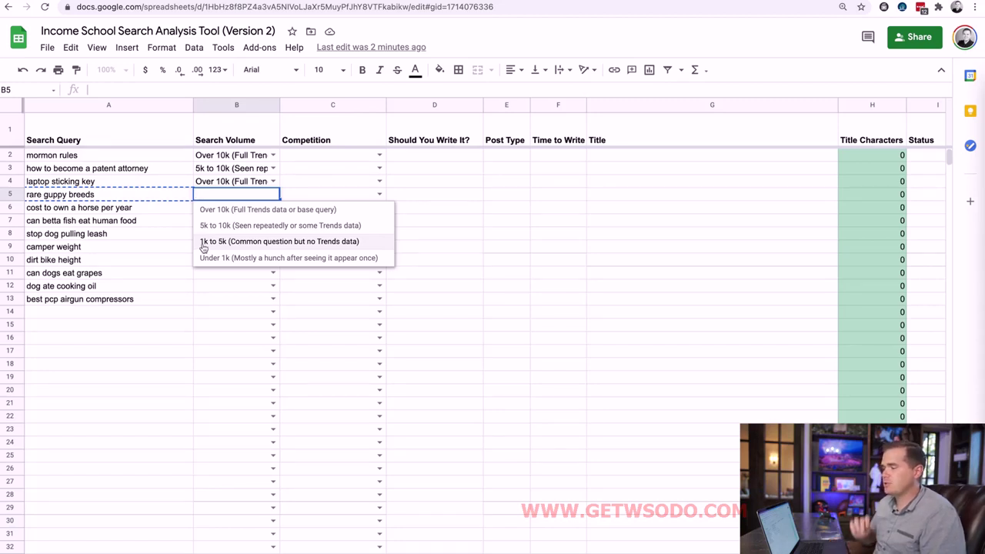
click(203, 244)
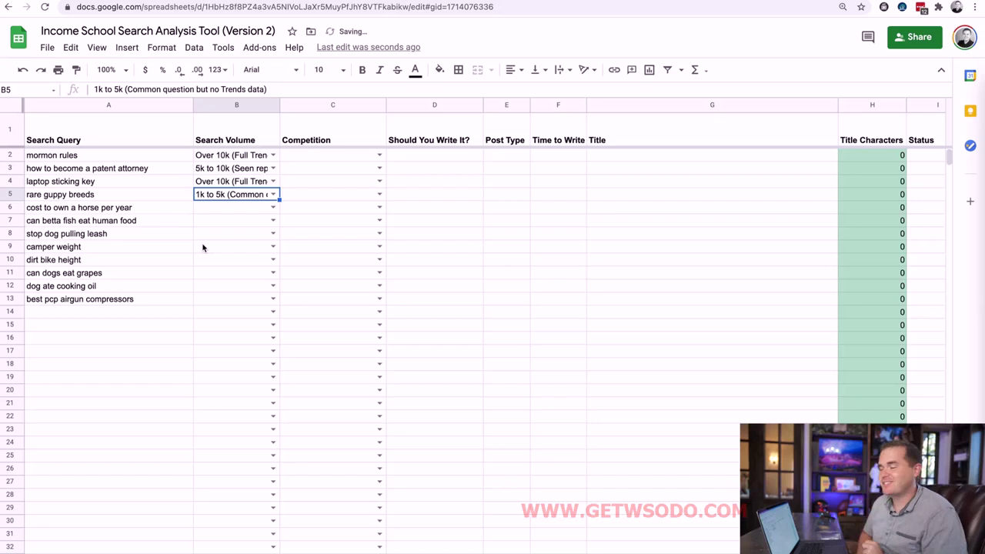
click(138, 211)
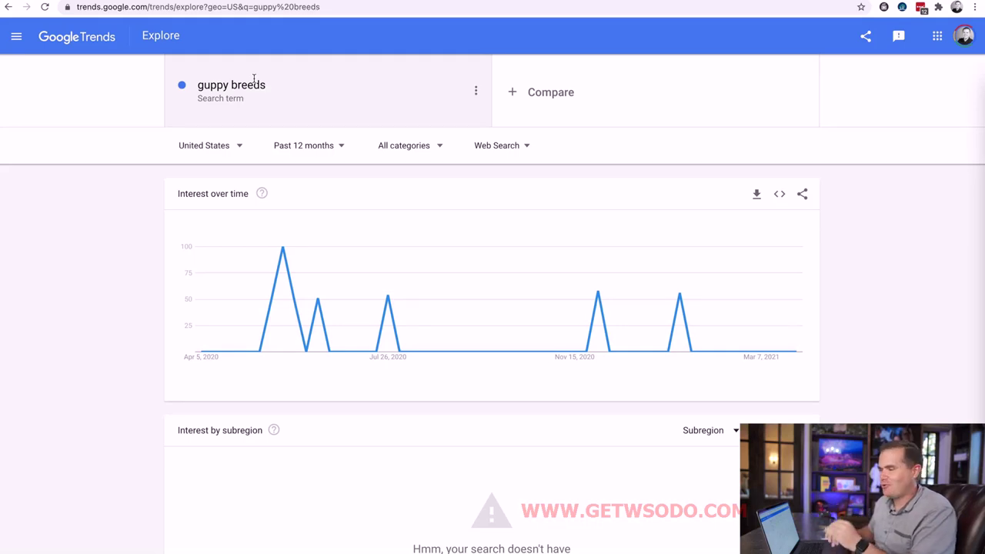
Search Google Trends for 'cost to own a horse per year' and review the results.
click(254, 80)
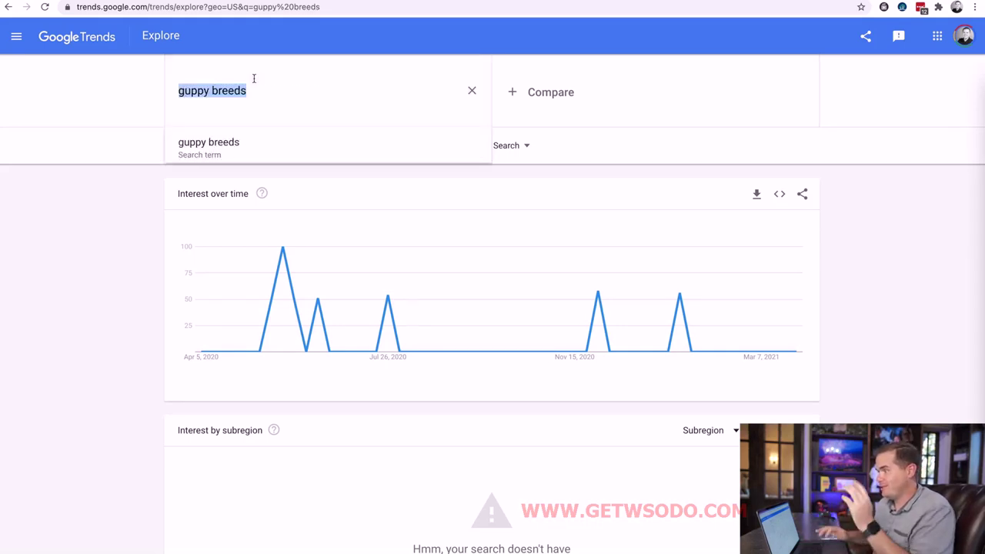
key(ctrl+v)
key(Return)
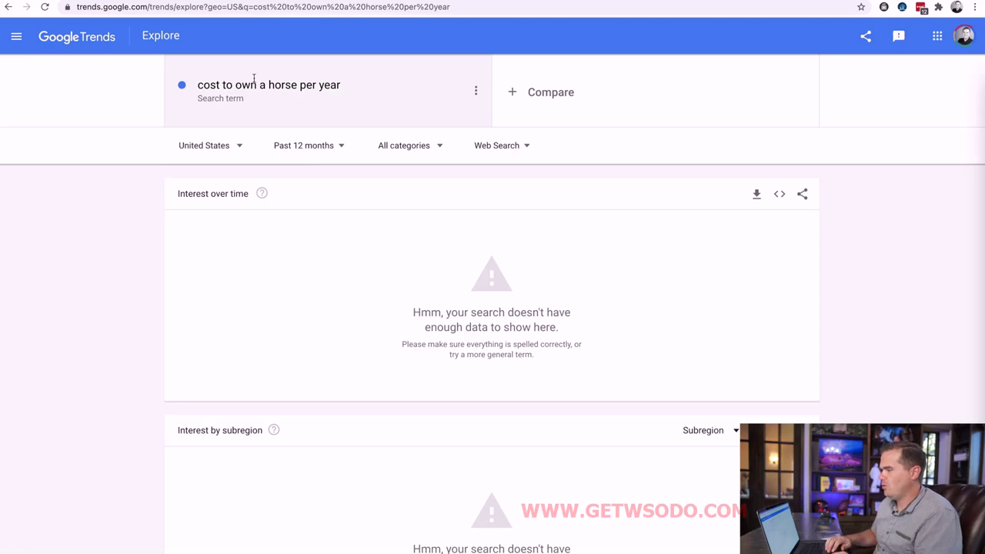
scroll(254, 80, down, 4)
scroll(254, 82, up, 2)
scroll(253, 89, down, 2)
scroll(298, 235, up, 5)
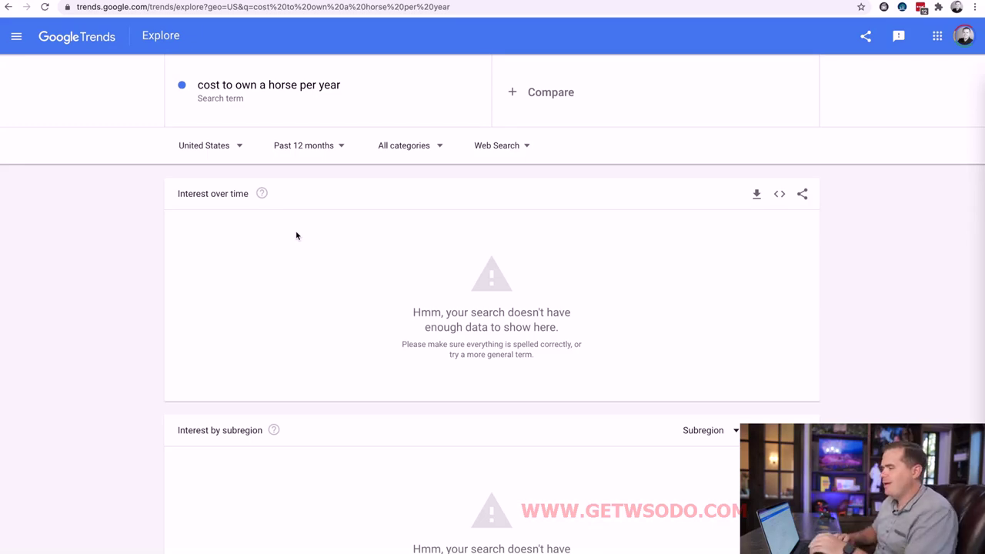
Trim the Trends term to 'cost to own a horse' and search again.
click(311, 84)
click(272, 90)
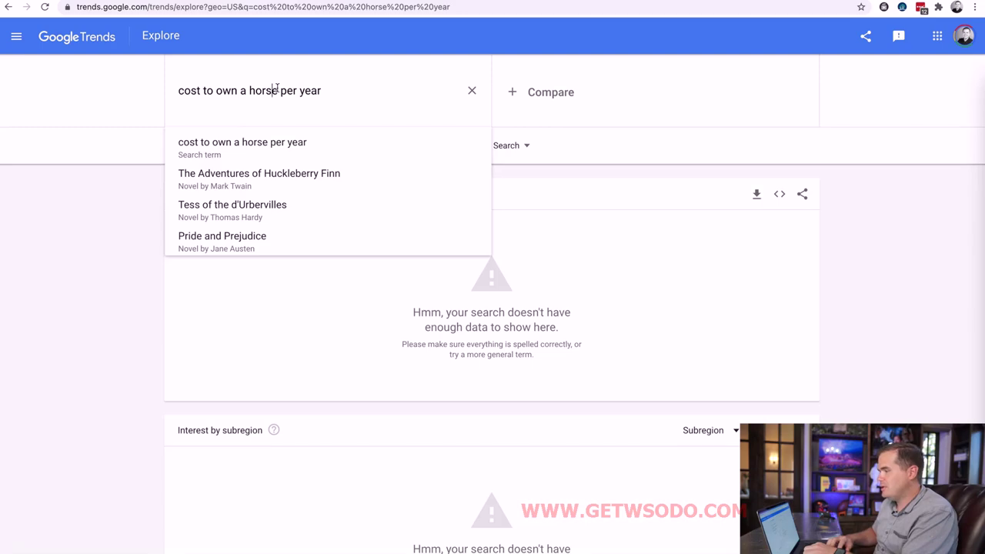
drag(277, 90, 379, 98)
key(BackSpace)
key(Return)
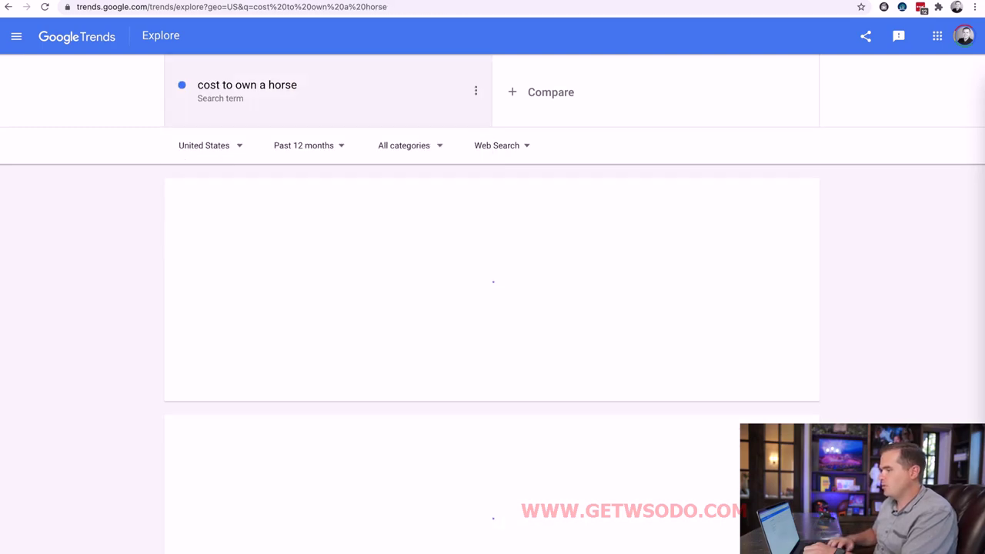
scroll(409, 272, down, 3)
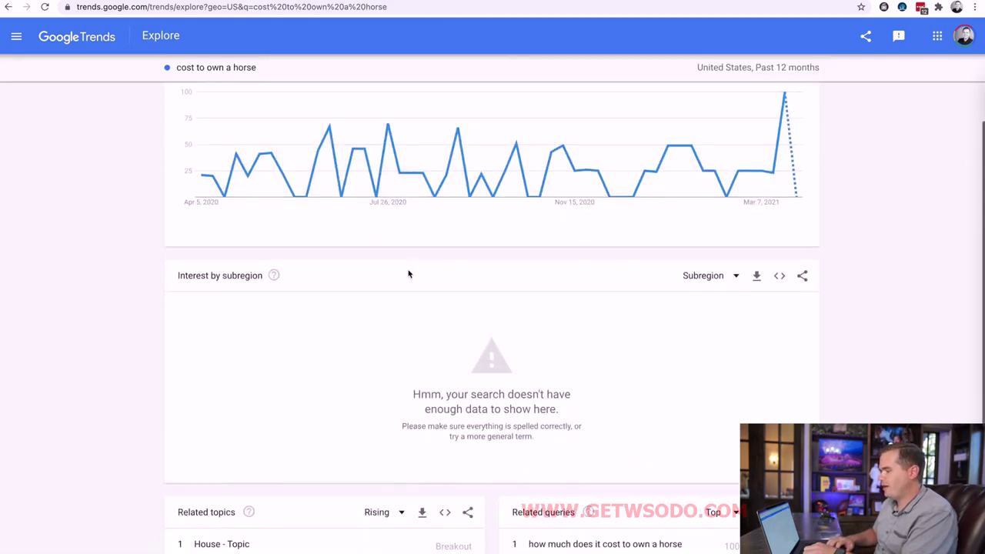
scroll(409, 274, up, 3)
Search Trends for 'horse cost' and review its steady chart and subregion map.
click(317, 88)
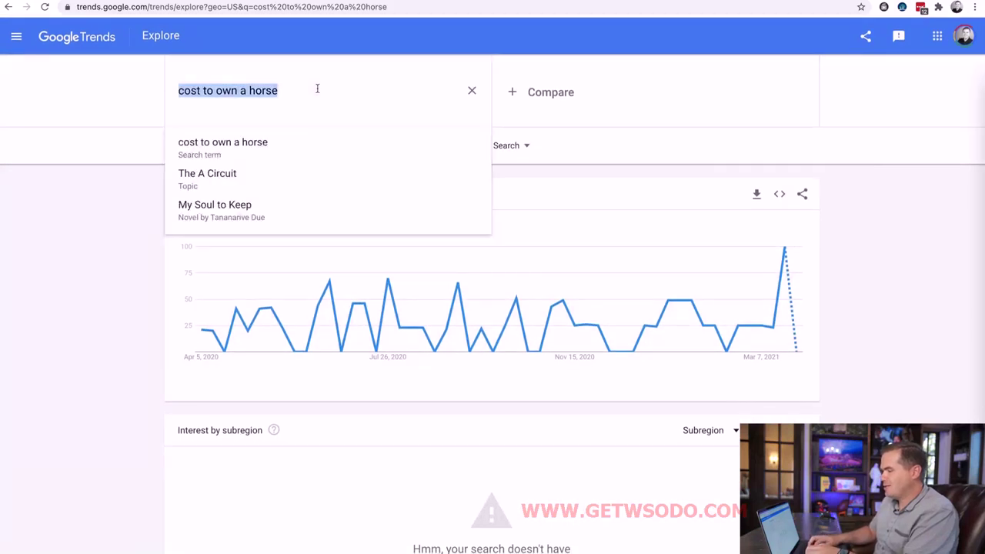
text(horse cos)
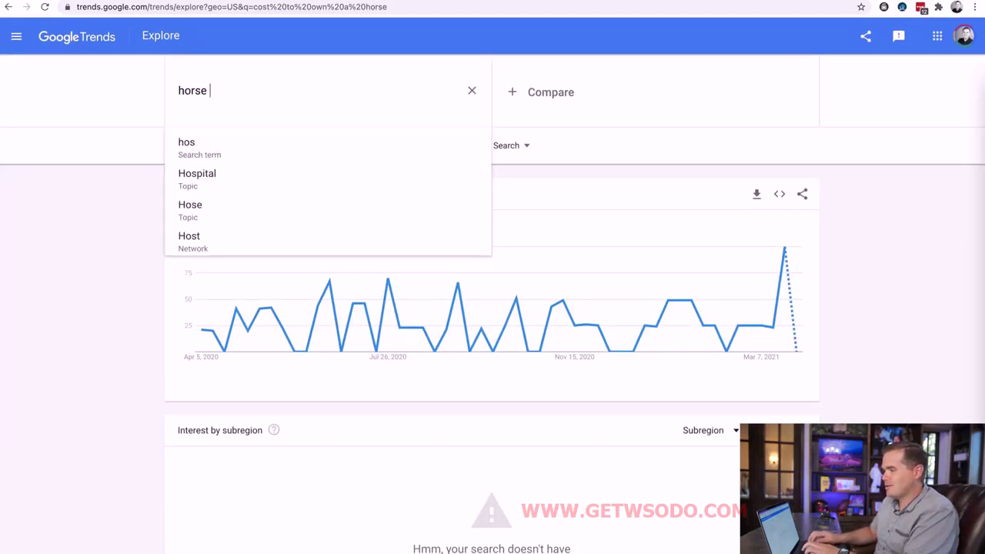
text(t)
key(Return)
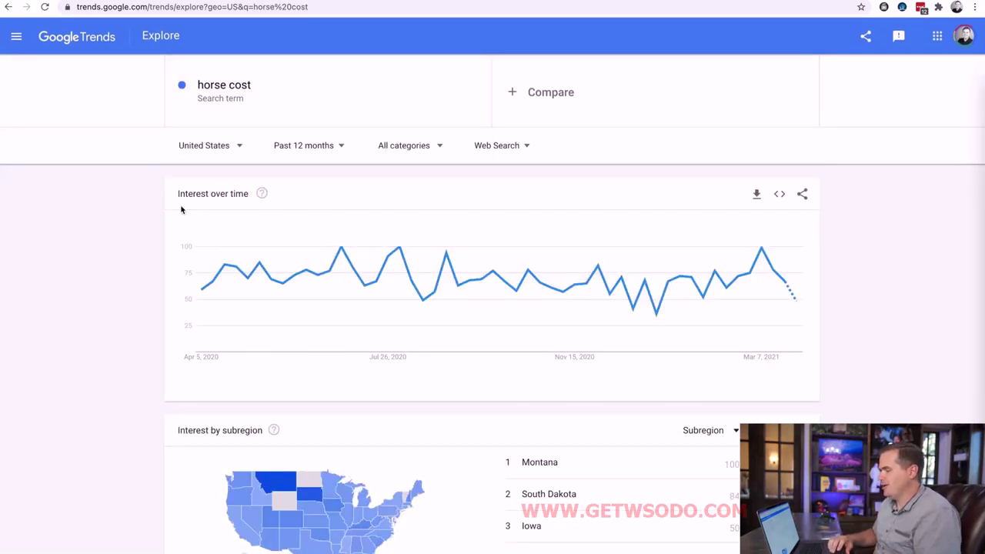
scroll(26, 377, down, 4)
scroll(27, 376, up, 4)
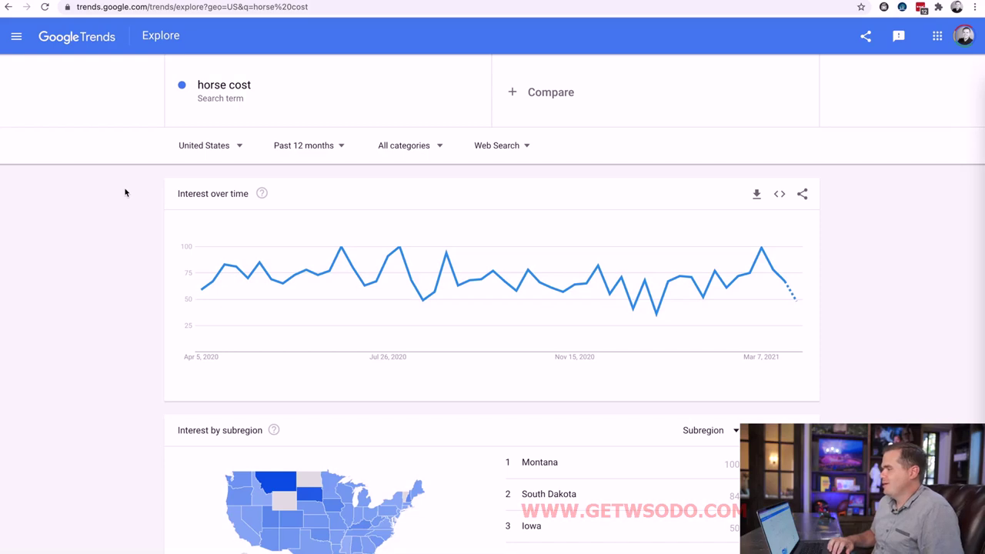
Rate the horse query 5k to 10k, then copy 'can betta fish eat human food' from A7.
key(ctrl+shift+Tab)
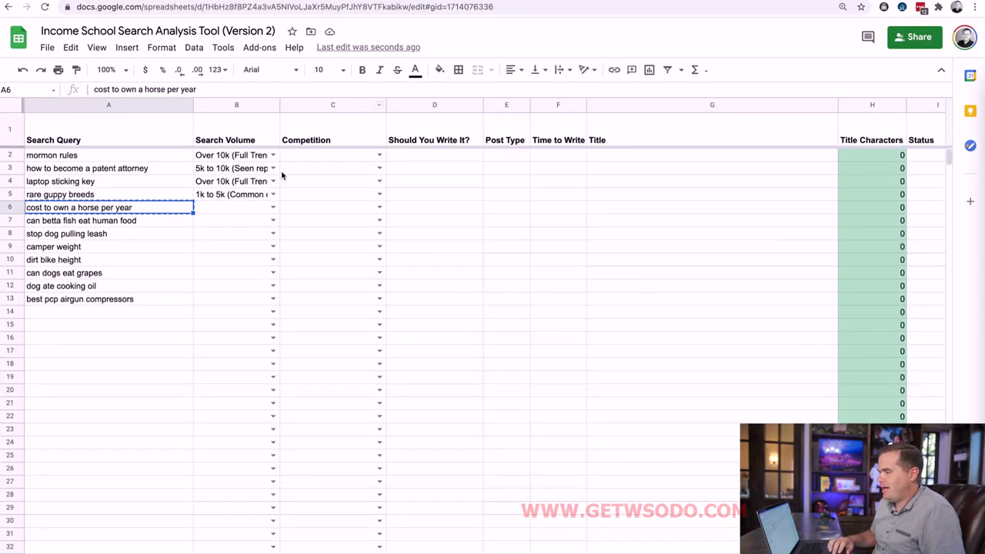
click(273, 207)
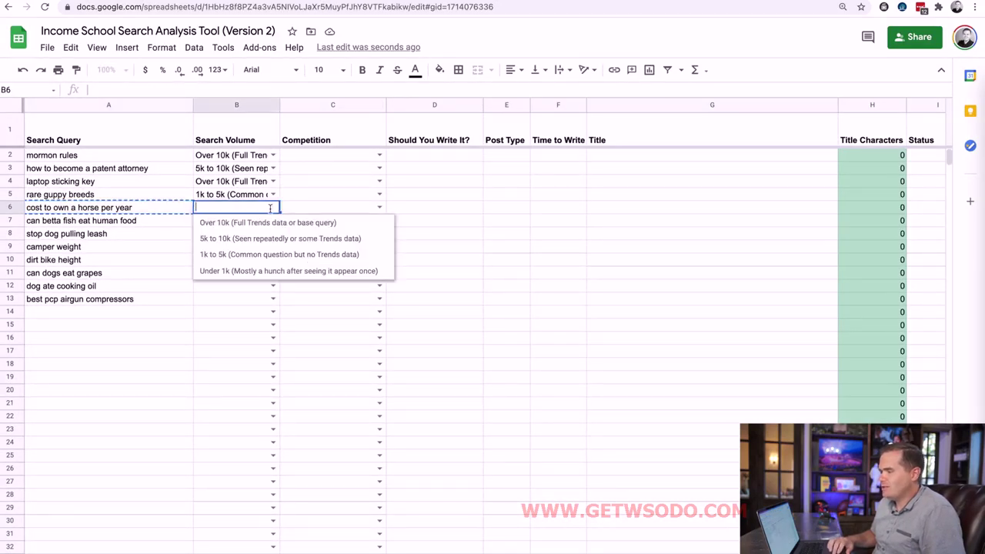
click(235, 238)
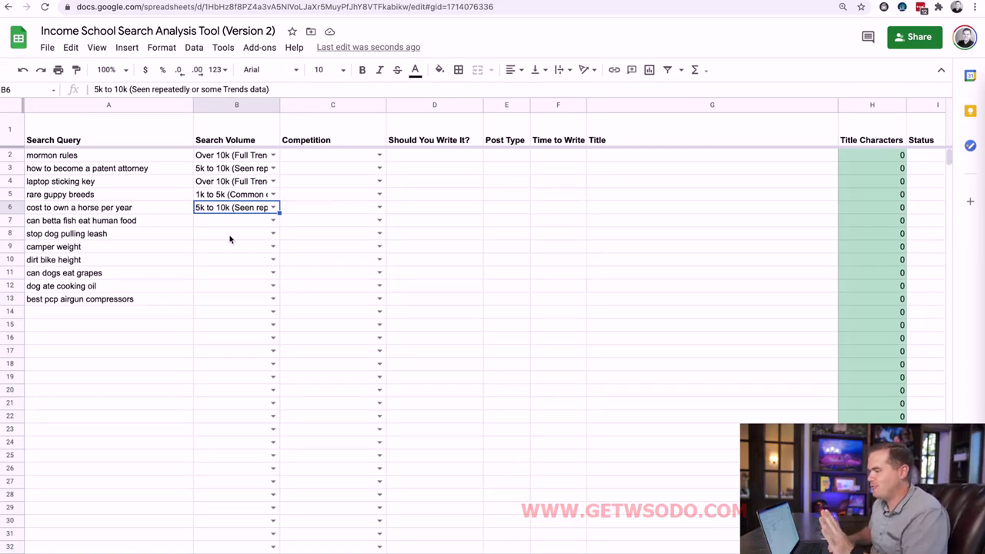
click(148, 223)
key(super+c)
Search Google Trends for 'can betta fish eat human food'.
key(ctrl+Tab)
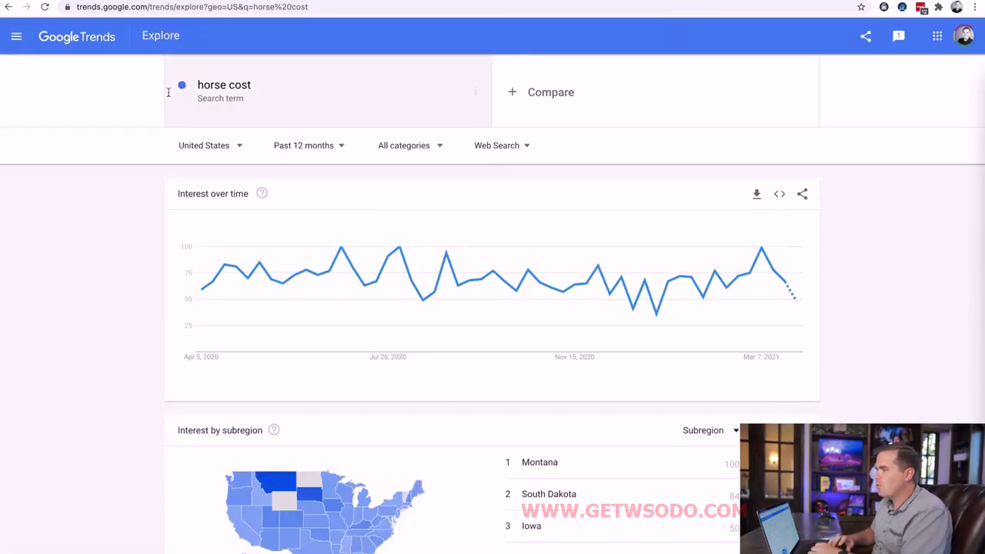
click(211, 85)
key(super+v)
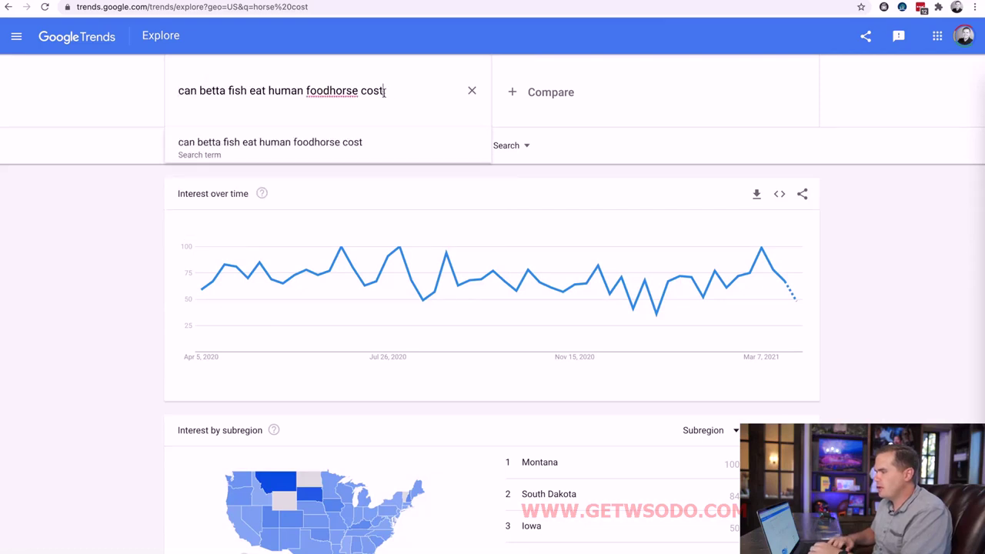
drag(384, 90, 330, 91)
key(BackSpace)
key(Return)
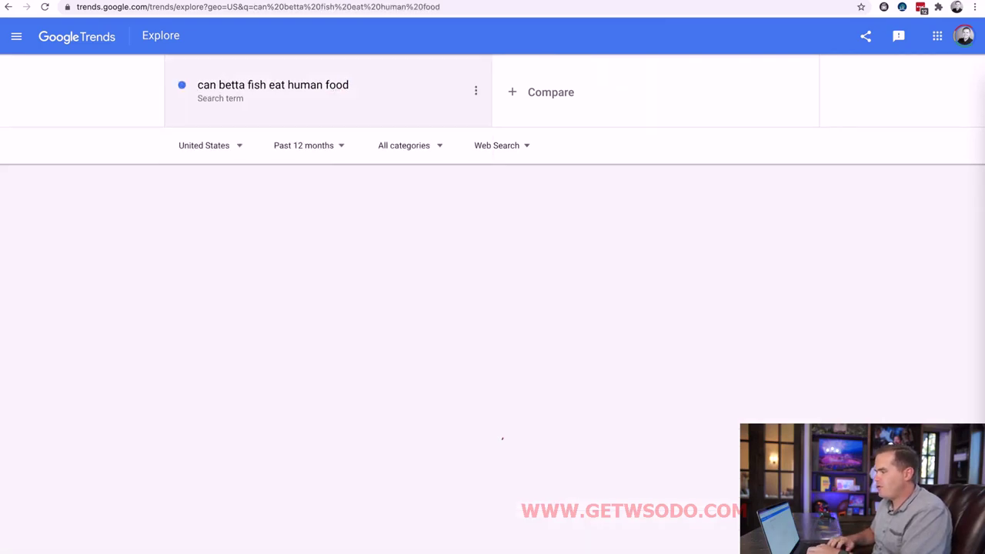
scroll(264, 385, down, 4)
scroll(264, 385, up, 4)
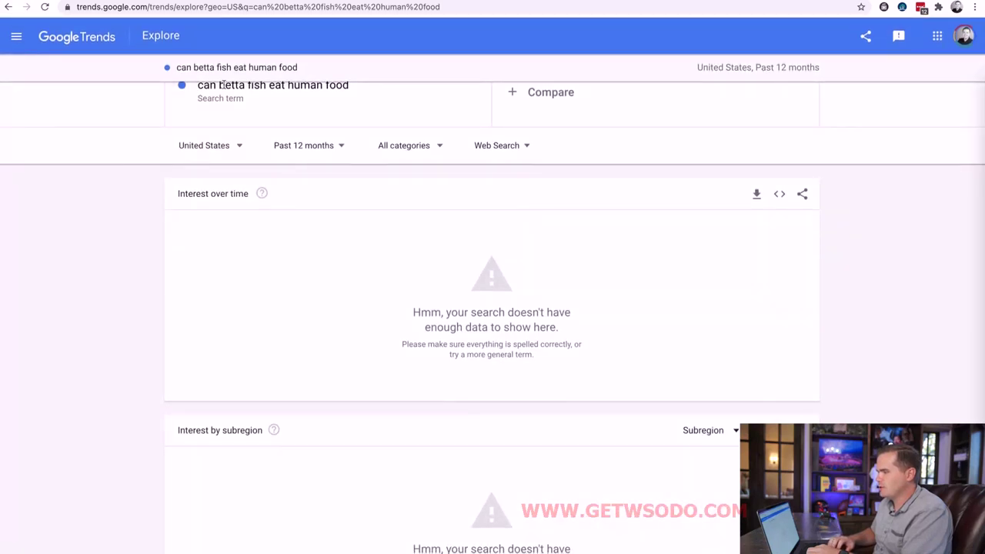
Shorten the Trends term to 'betta fish eat human food' and search.
click(215, 90)
click(199, 90)
key(BackSpace)
key(BackSpace)
key(BackSpace)
key(BackSpace)
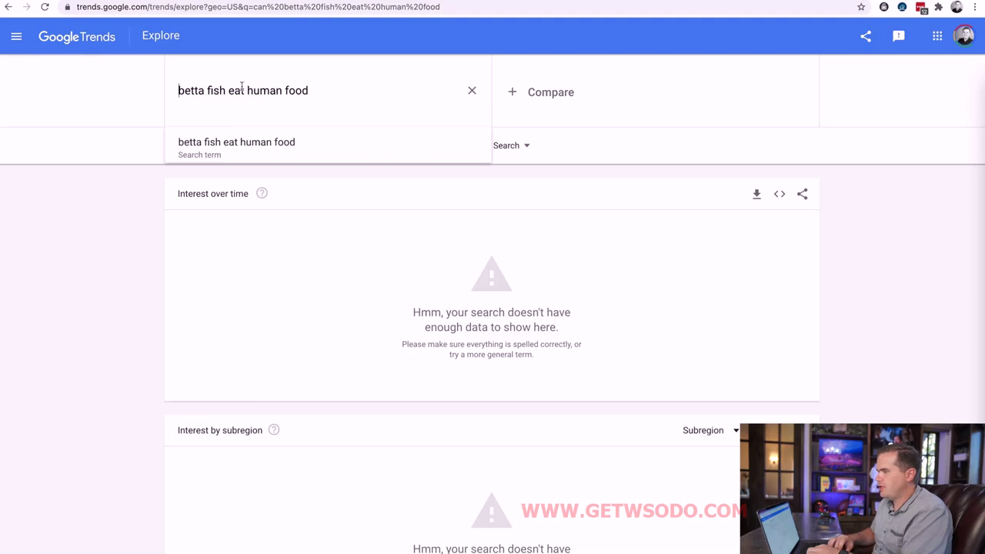
key(Return)
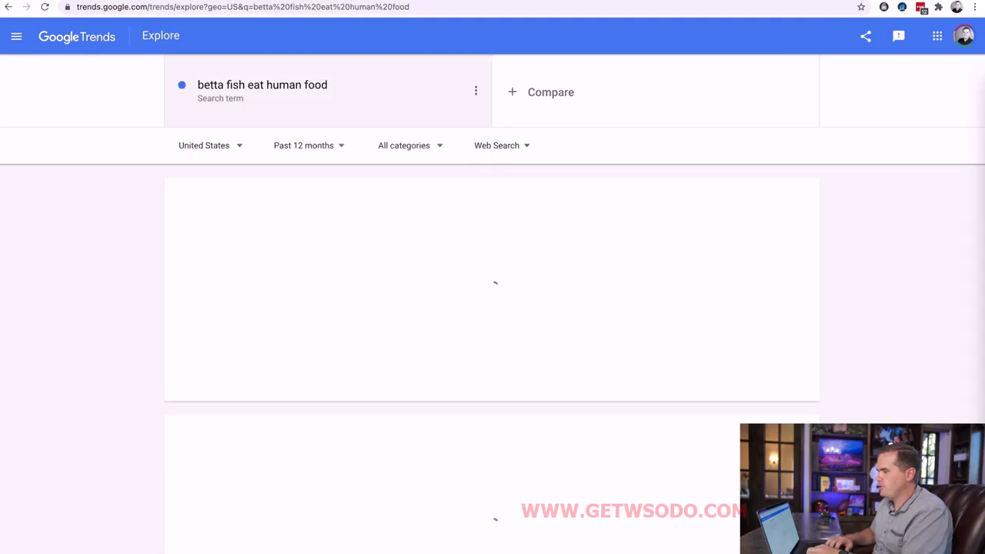
Narrow the Trends search to 'betta human food' and review its sparse interest.
click(223, 85)
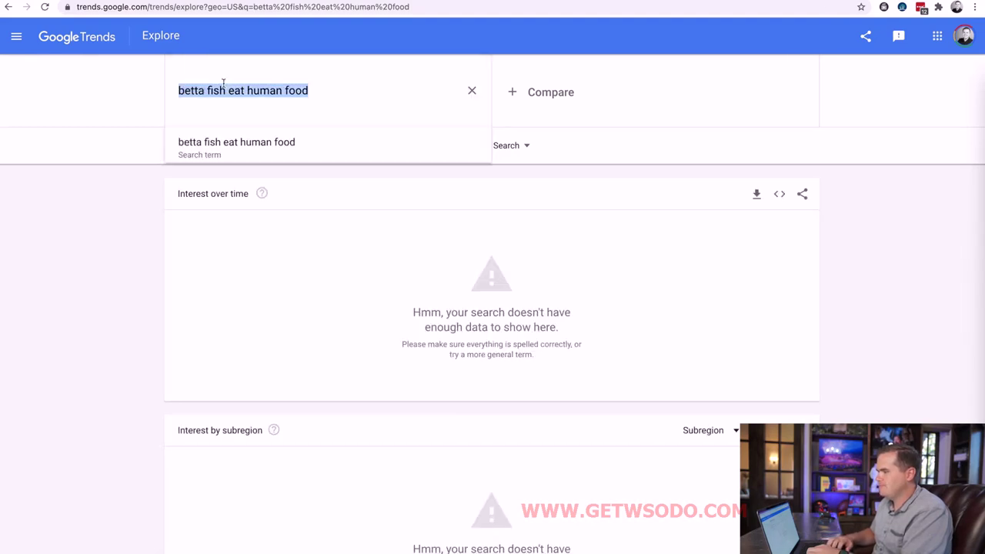
click(205, 90)
drag(206, 90, 244, 85)
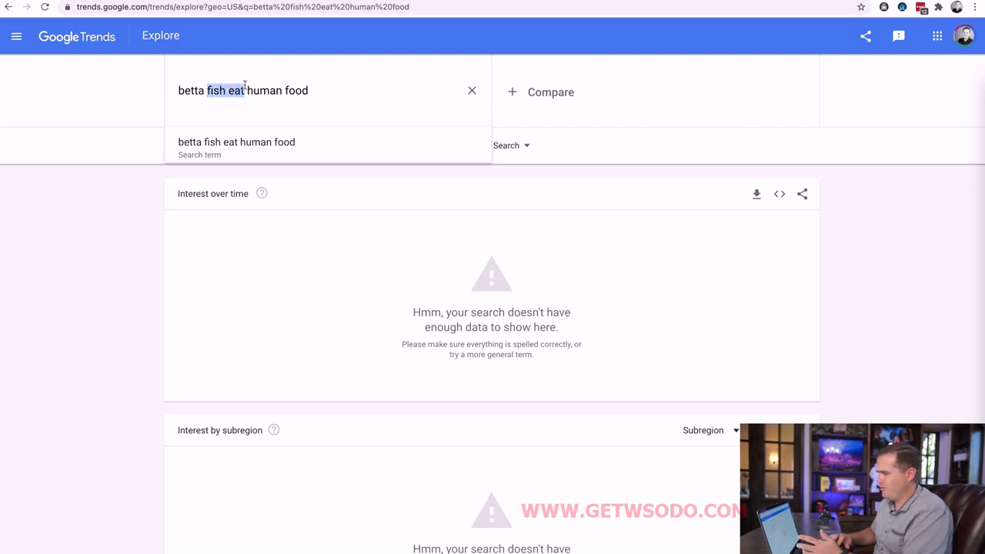
key(BackSpace)
key(BackSpace)
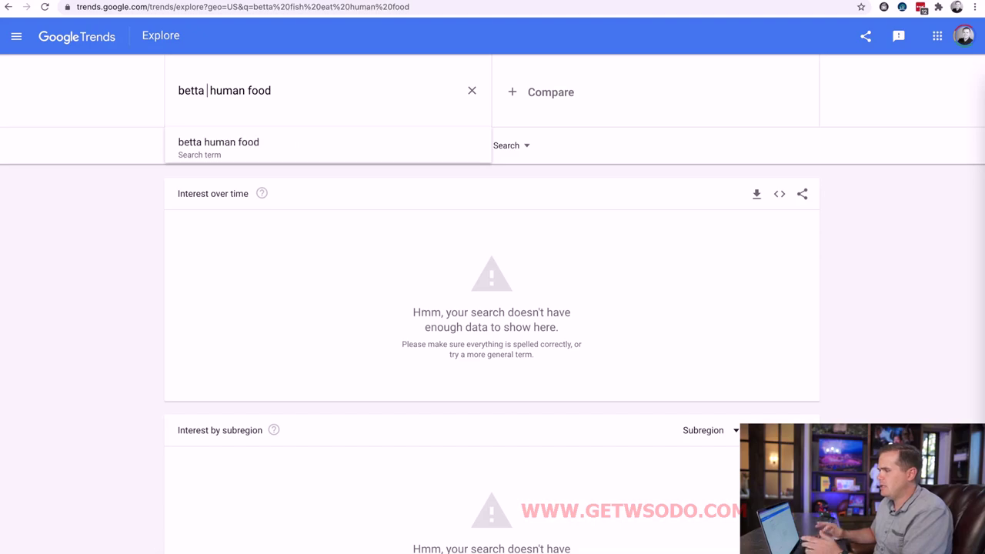
key(Return)
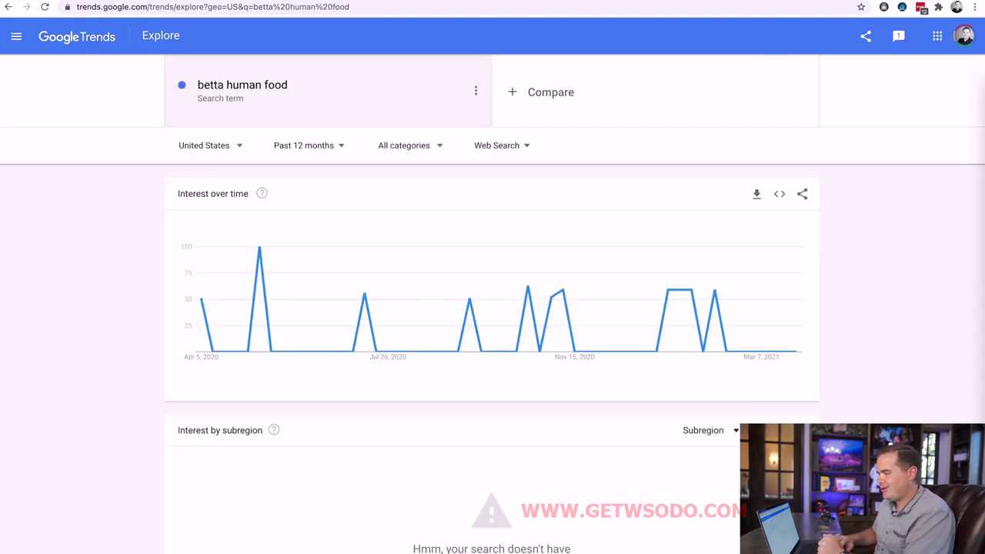
scroll(376, 326, down, 5)
scroll(377, 327, up, 5)
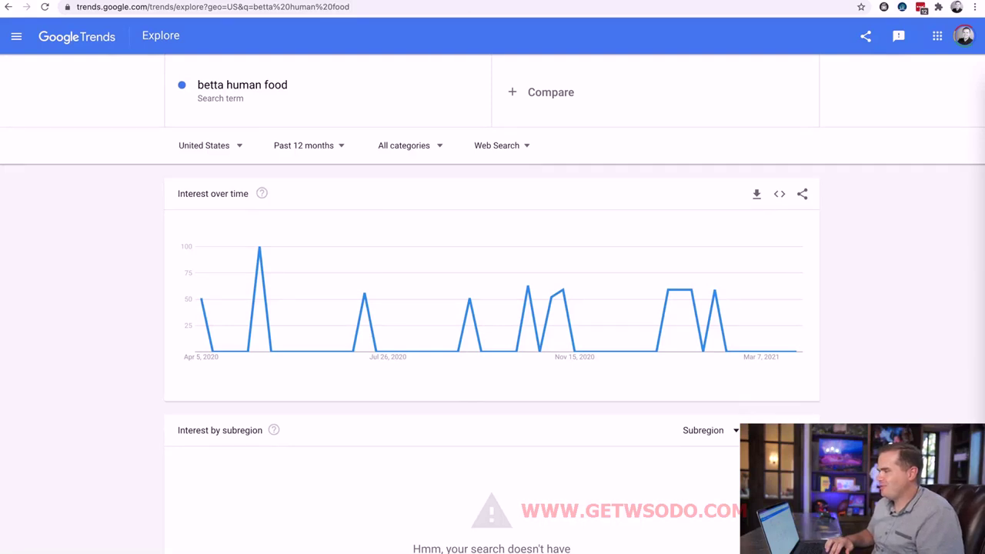
Rate the betta query's Search Volume 1k to 5k in B7.
key(ctrl+Tab)
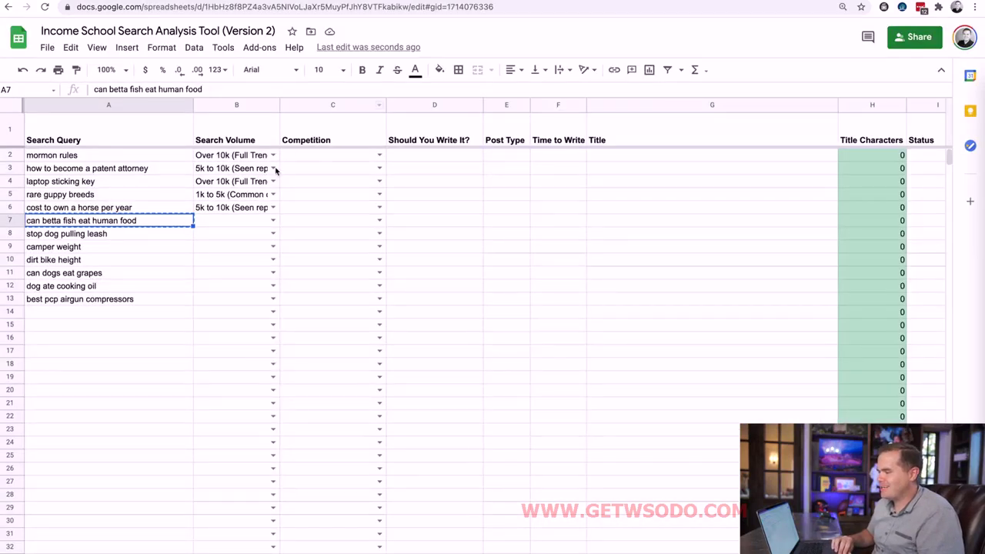
click(272, 220)
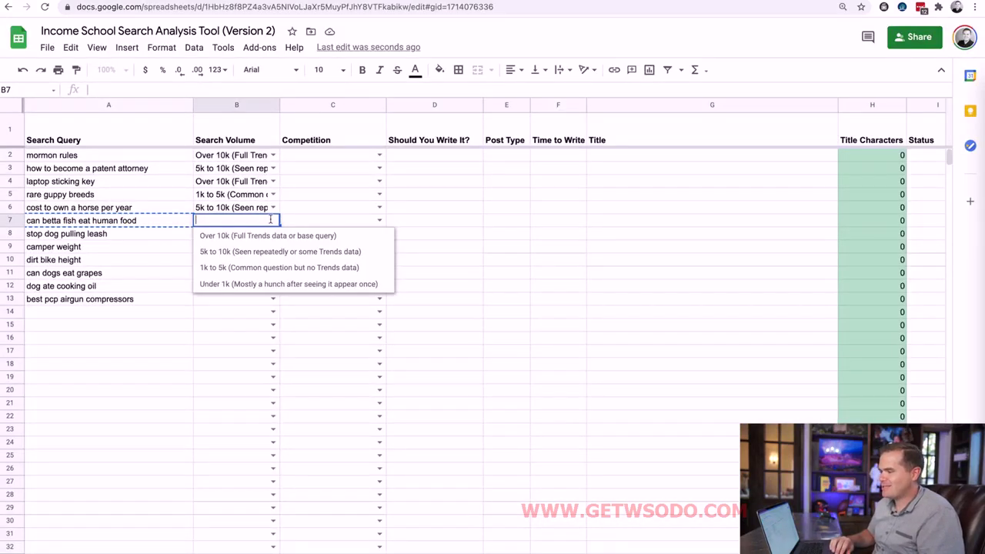
click(228, 268)
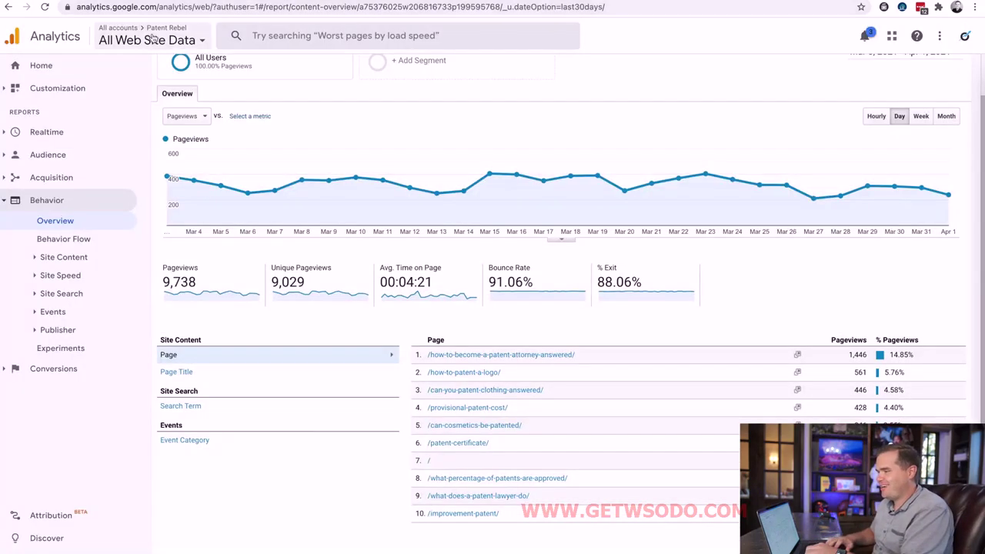
Switch Google Analytics to another website property's All Web Site Data view.
click(205, 39)
scroll(231, 201, up, 5)
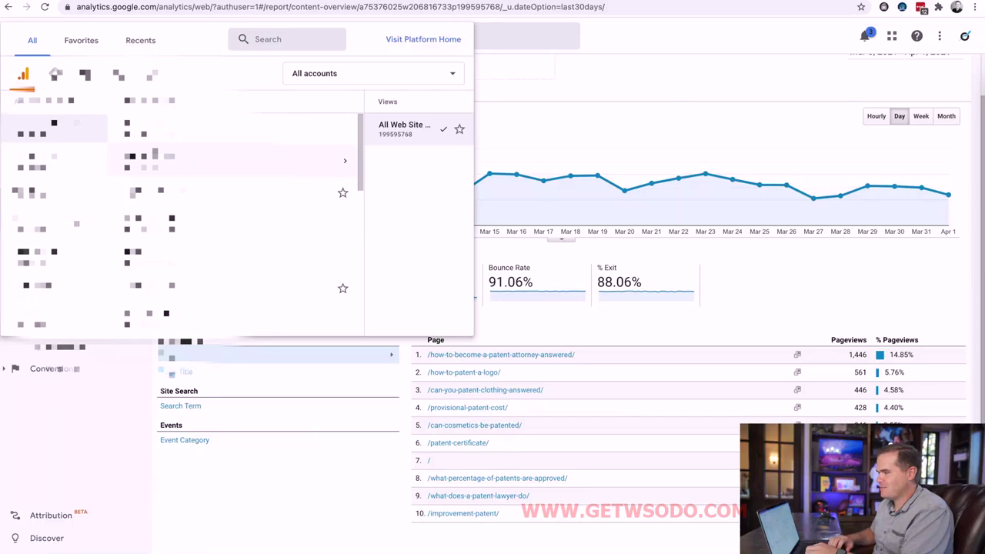
scroll(231, 200, down, 3)
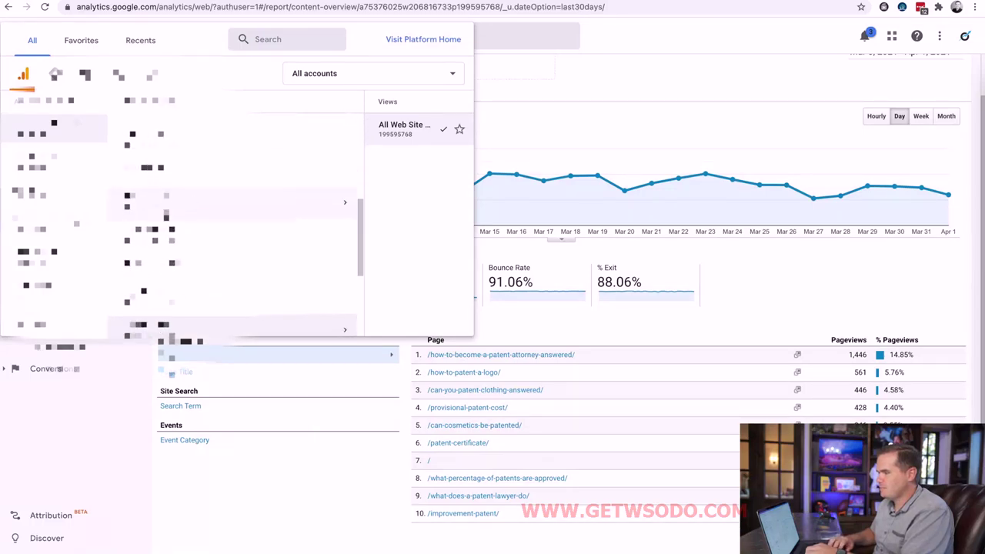
click(231, 131)
click(382, 135)
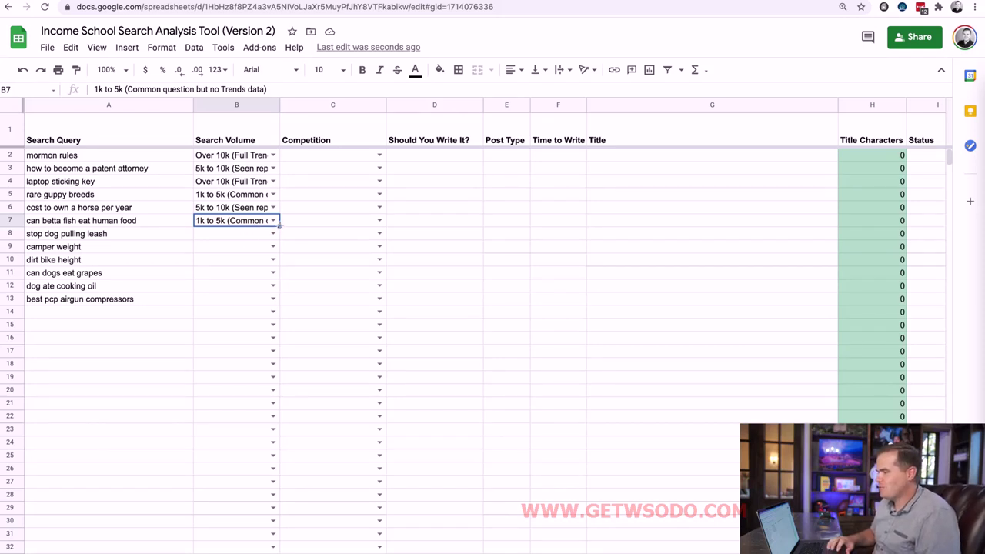
Rate 'can betta fish eat human food' in B7 as 5k to 10k (Seen repeatedly or some Trends data).
click(274, 221)
click(244, 252)
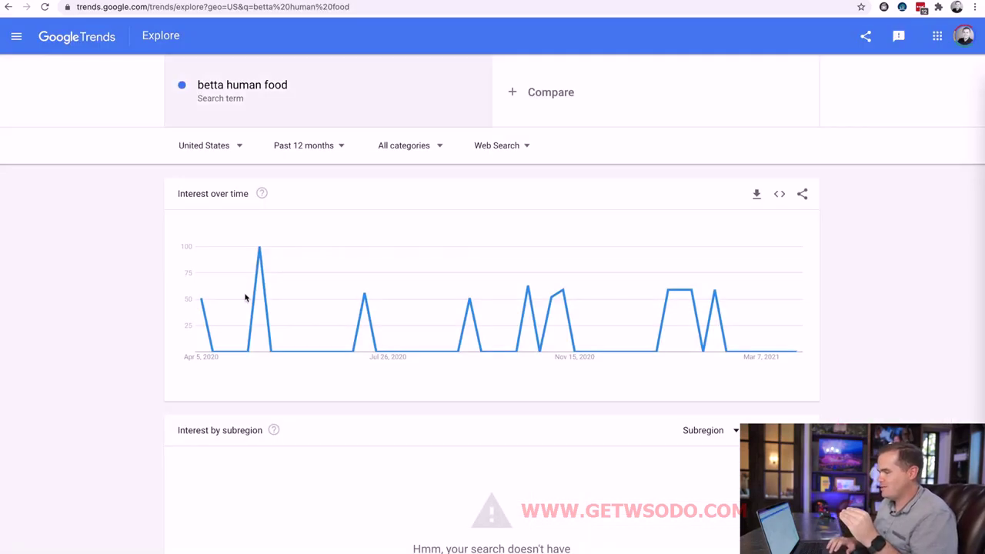
scroll(243, 294, down, 5)
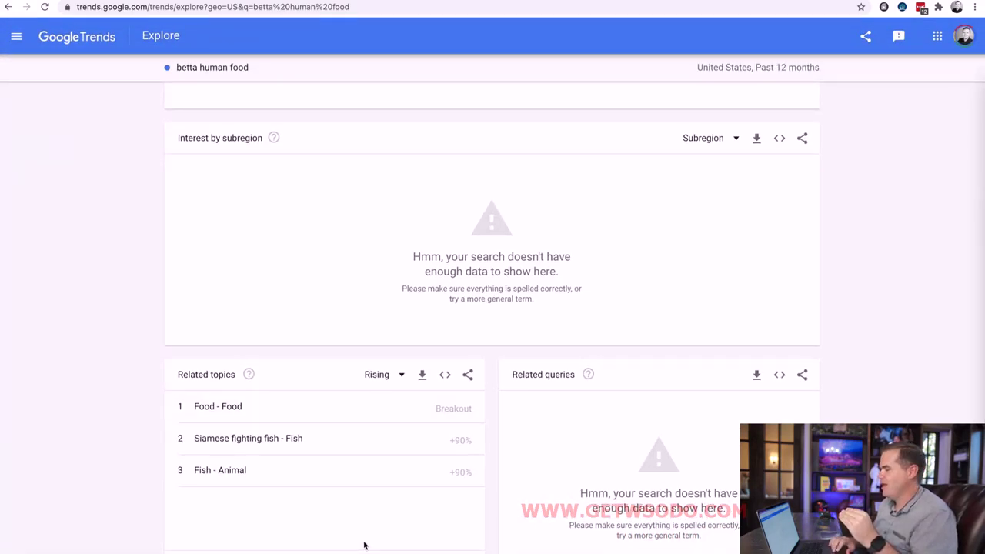
scroll(393, 480, up, 3)
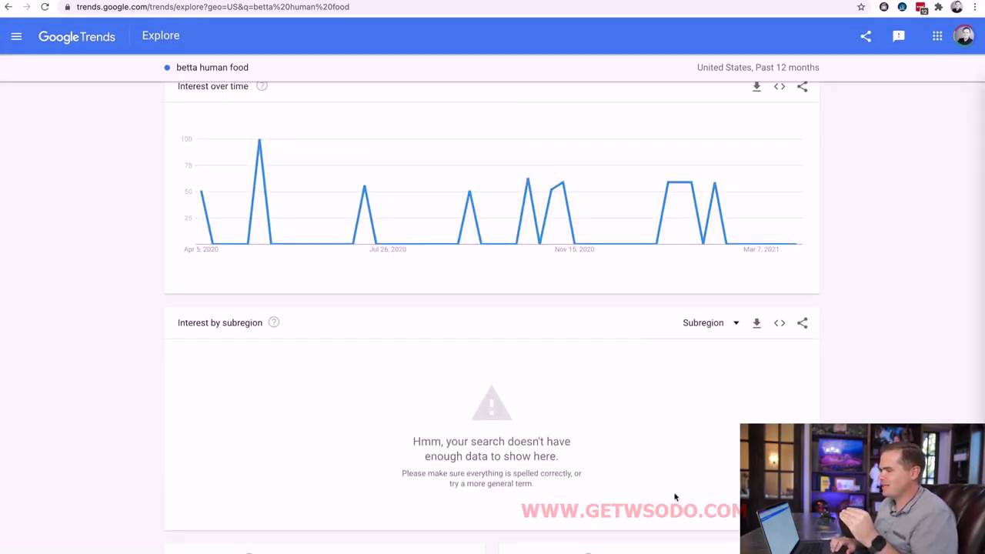
scroll(675, 497, up, 2)
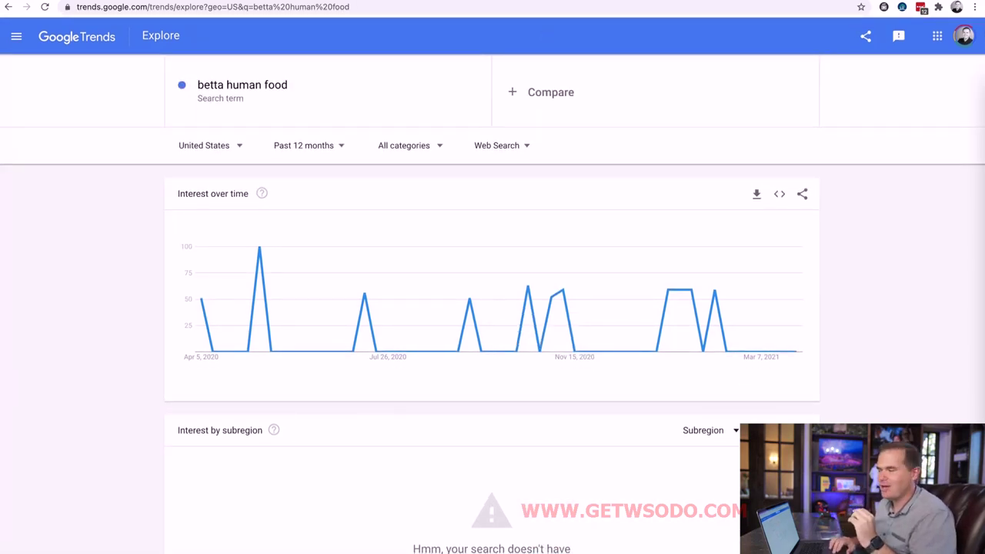
click(490, 0)
click(98, 234)
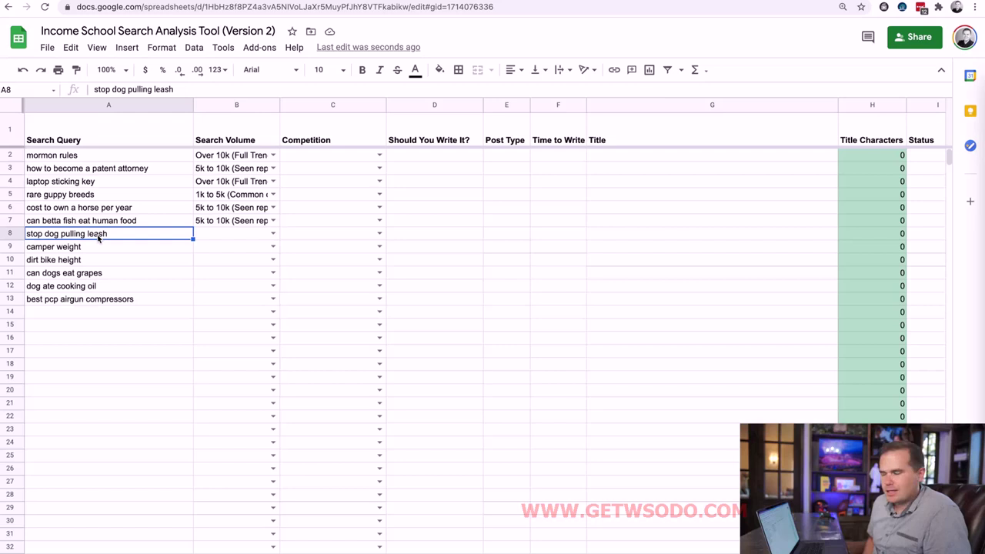